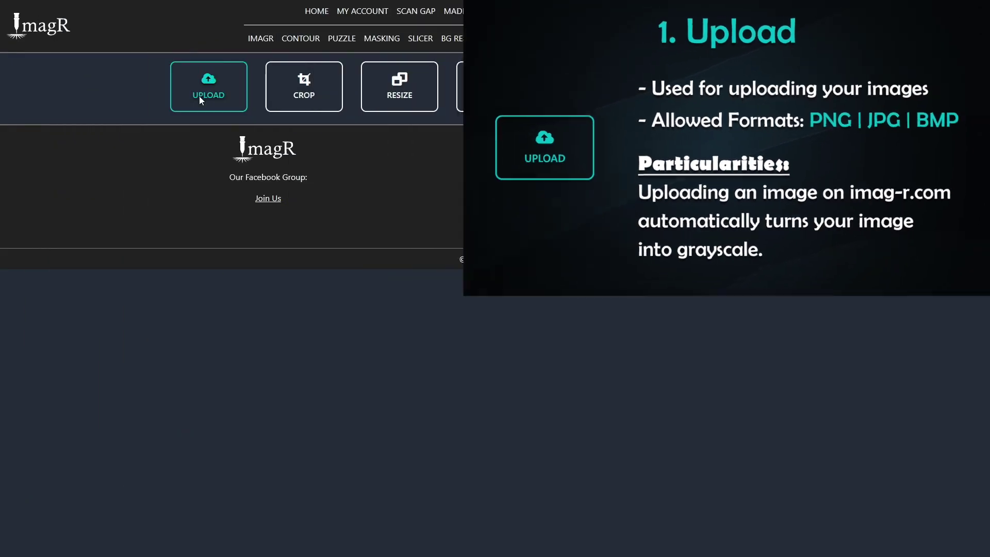
# Step: Upload test.jpg from the Desktop\test folder into ImagR
pyautogui.click(199, 96)
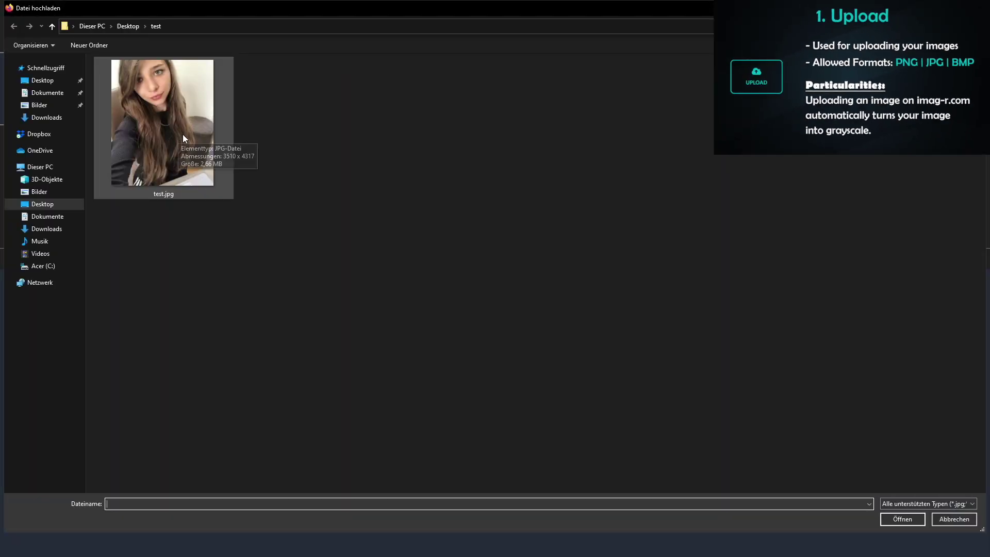
pyautogui.doubleClick(183, 136)
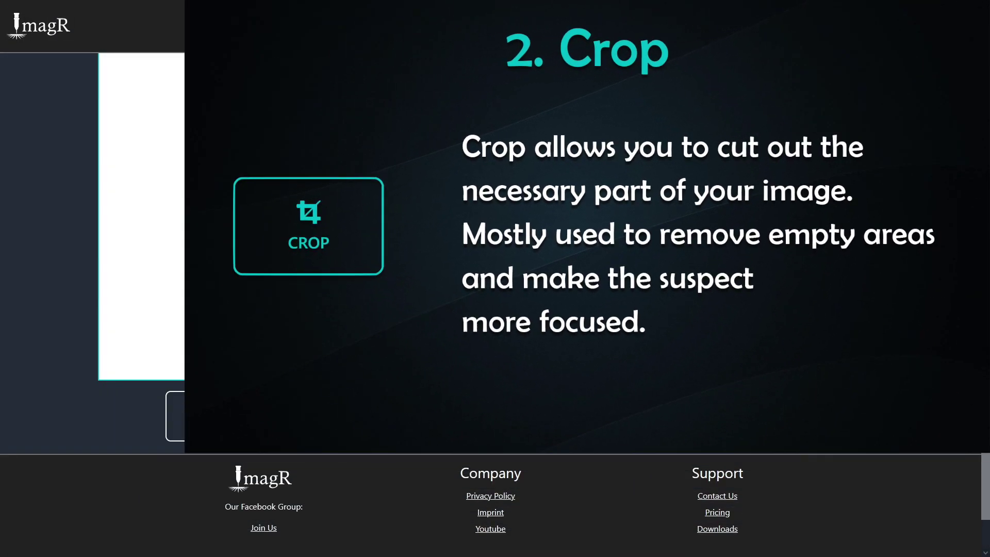
# Step: Start the crop, trim the bottom edge, and try a square crop box near the top-left
pyautogui.click(316, 410)
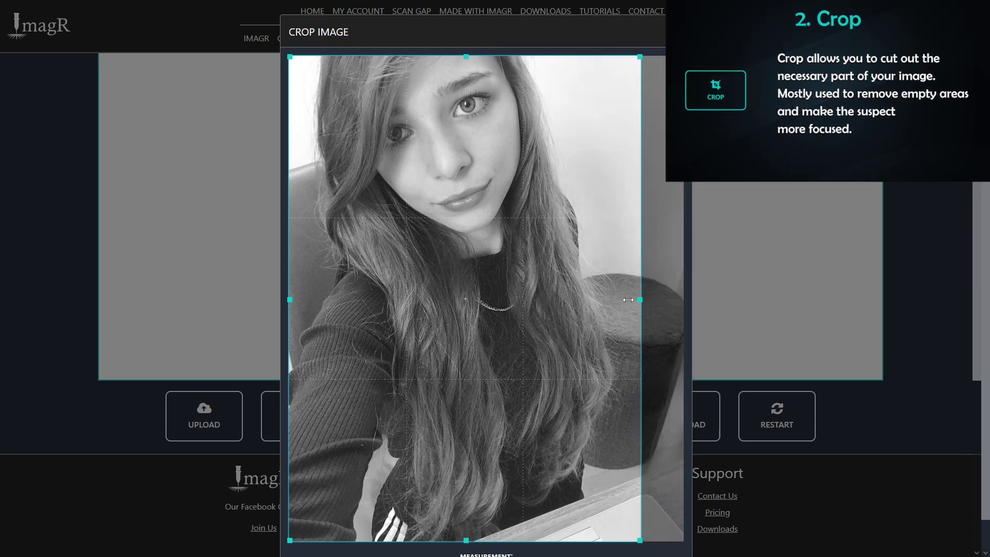
pyautogui.moveTo(453, 539); pyautogui.dragTo(412, 499)
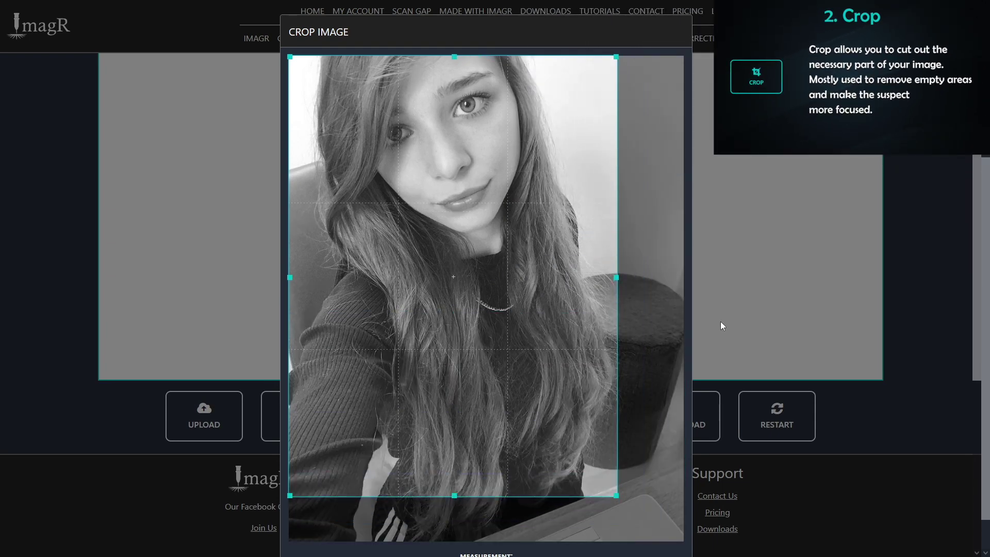
pyautogui.scroll(-5, 744, 337)
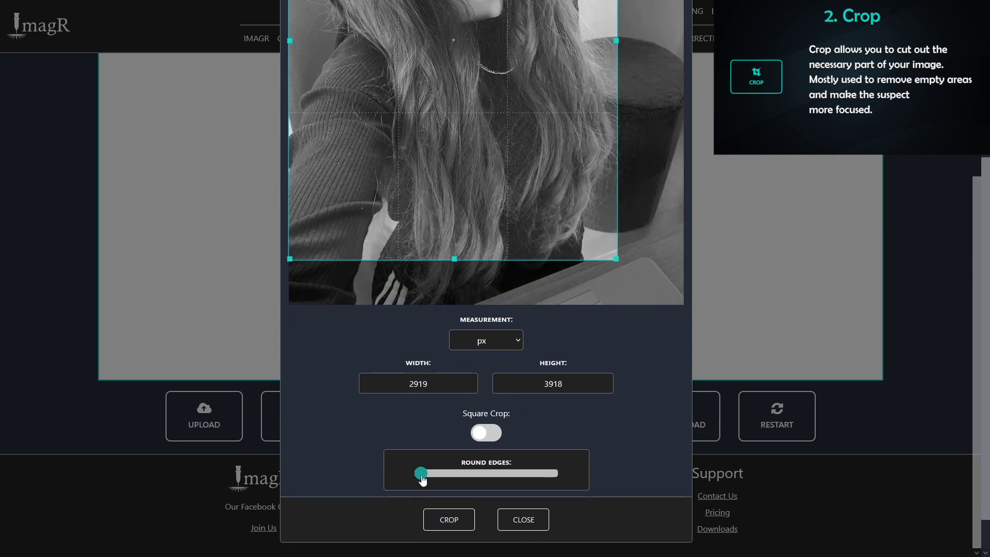
pyautogui.moveTo(421, 473)
pyautogui.mouseDown()
pyautogui.moveTo(519, 472)
pyautogui.moveTo(397, 469)
pyautogui.moveTo(421, 473)
pyautogui.mouseUp()
pyautogui.click(485, 433)
pyautogui.scroll(3, 699, 404)
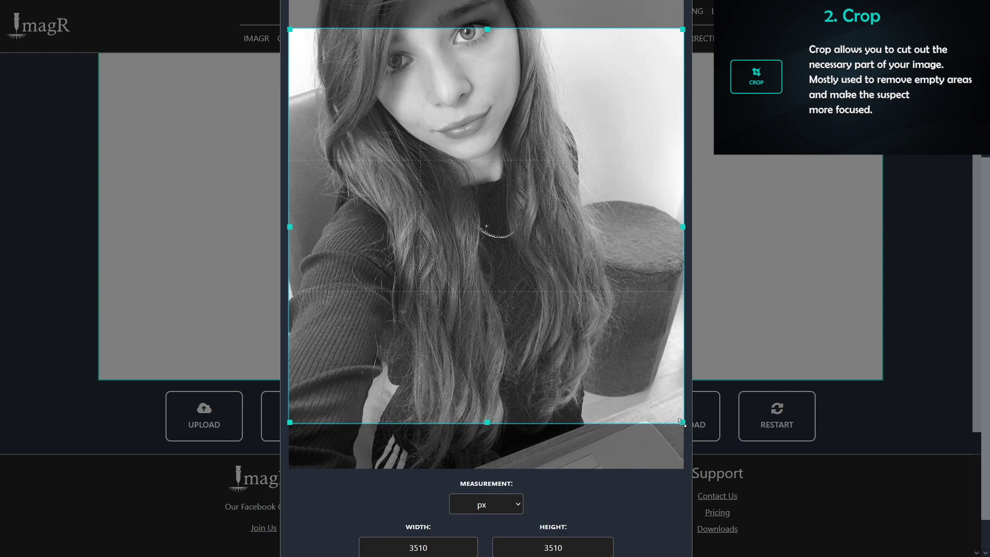
pyautogui.moveTo(683, 423); pyautogui.dragTo(548, 414)
pyautogui.moveTo(478, 210); pyautogui.dragTo(478, 166)
# Step: Turn Square Crop off and size the crop box to about 2823 × 3515 px
pyautogui.scroll(2, 552, 248)
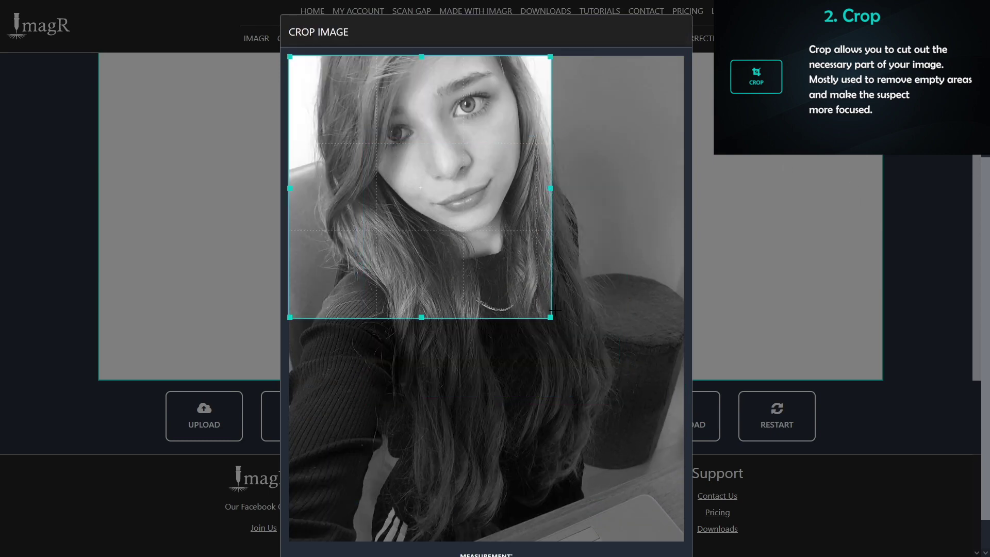
pyautogui.moveTo(552, 320); pyautogui.dragTo(633, 399)
pyautogui.scroll(-5, 552, 373)
pyautogui.click(487, 453)
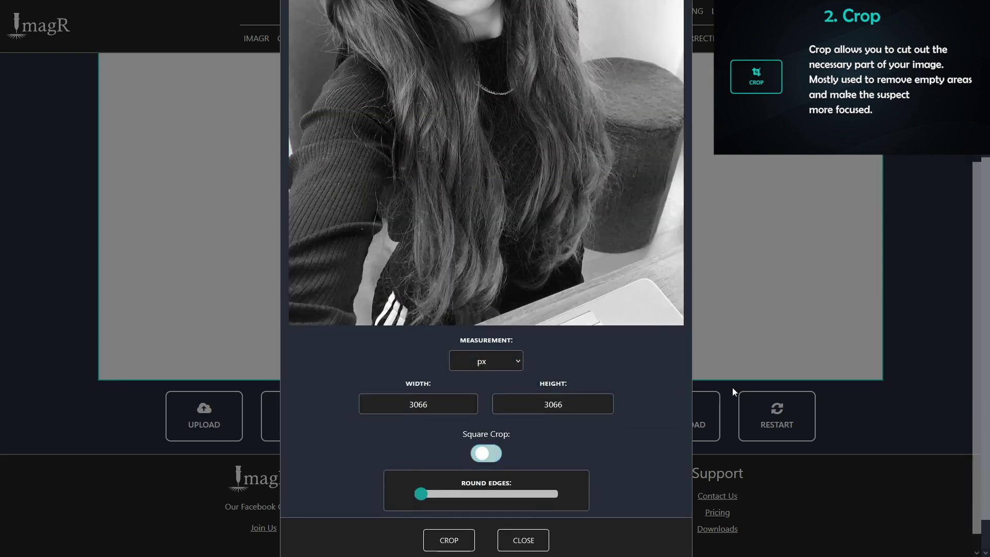
pyautogui.scroll(5, 486, 453)
pyautogui.moveTo(682, 525); pyautogui.dragTo(517, 433)
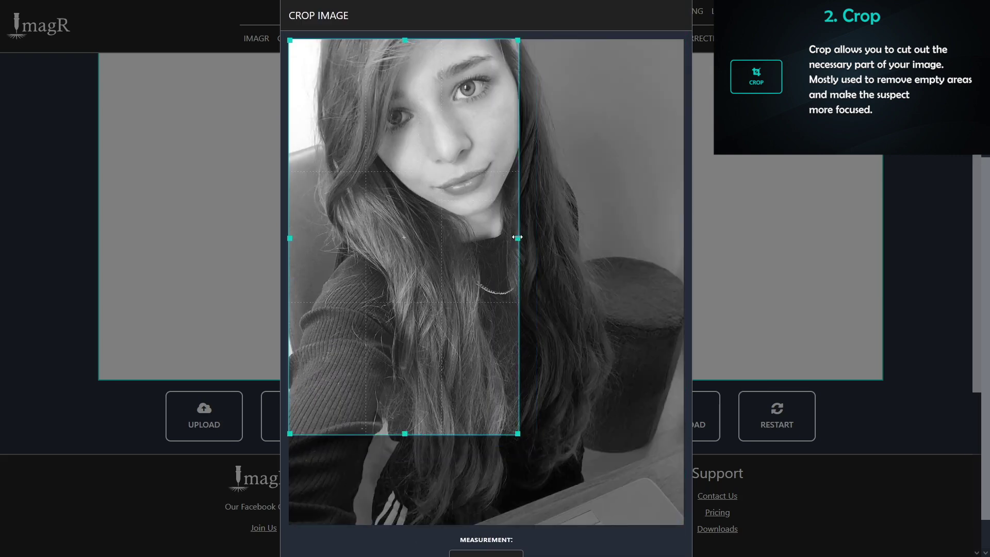
pyautogui.moveTo(517, 236); pyautogui.dragTo(605, 231)
pyautogui.scroll(-5, 448, 438)
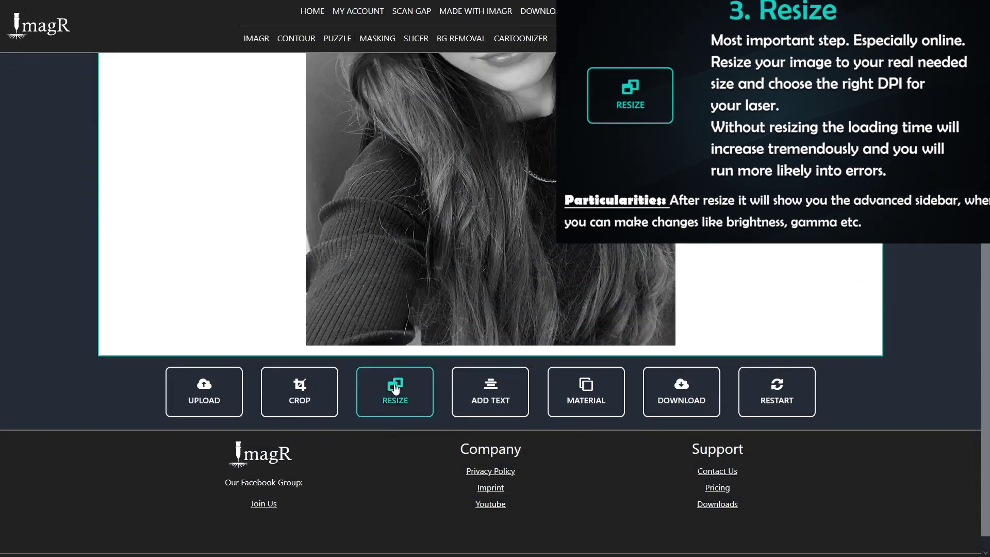
# Step: Resize the portrait in millimetres to height 180 (145 × 180 mm) at 318 DPI
pyautogui.click(394, 387)
pyautogui.click(522, 225)
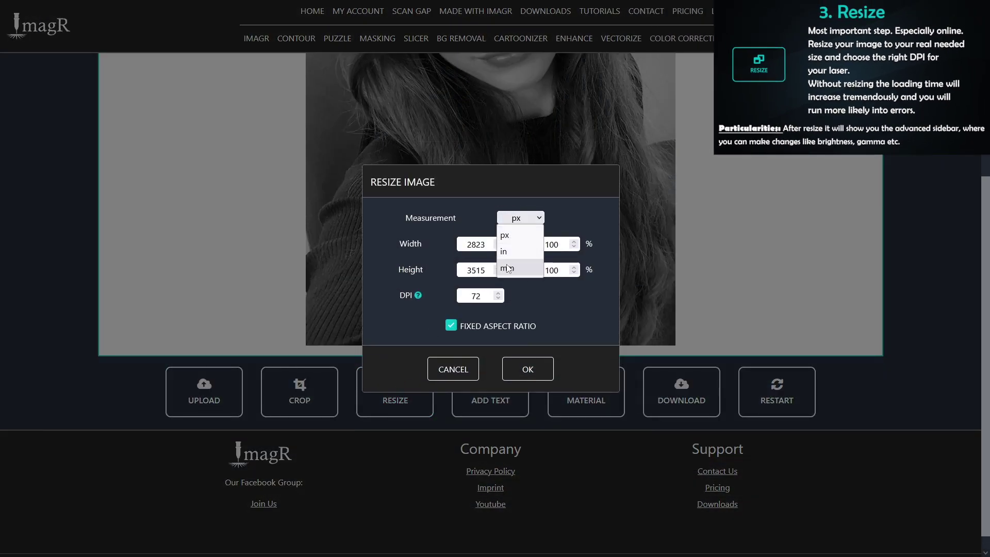
pyautogui.click(515, 266)
pyautogui.click(473, 269)
pyautogui.doubleClick(472, 270)
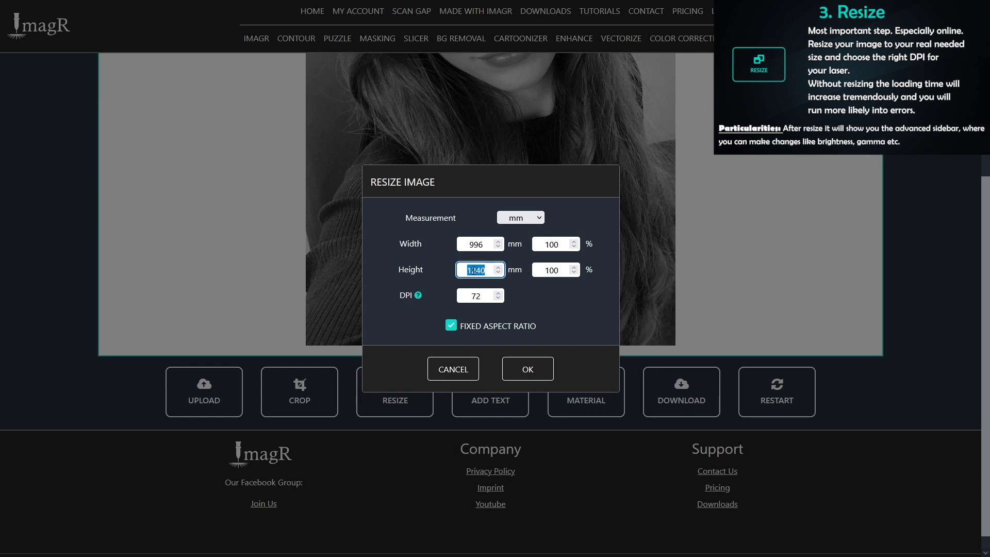
pyautogui.write('180')
pyautogui.press('Tab')
pyautogui.press('Tab')
pyautogui.write('318')
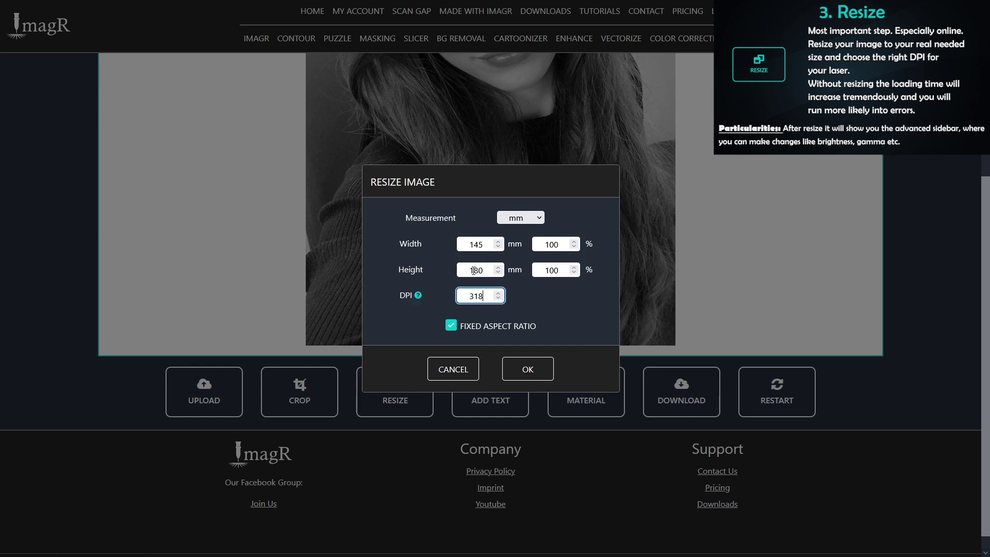
pyautogui.click(530, 372)
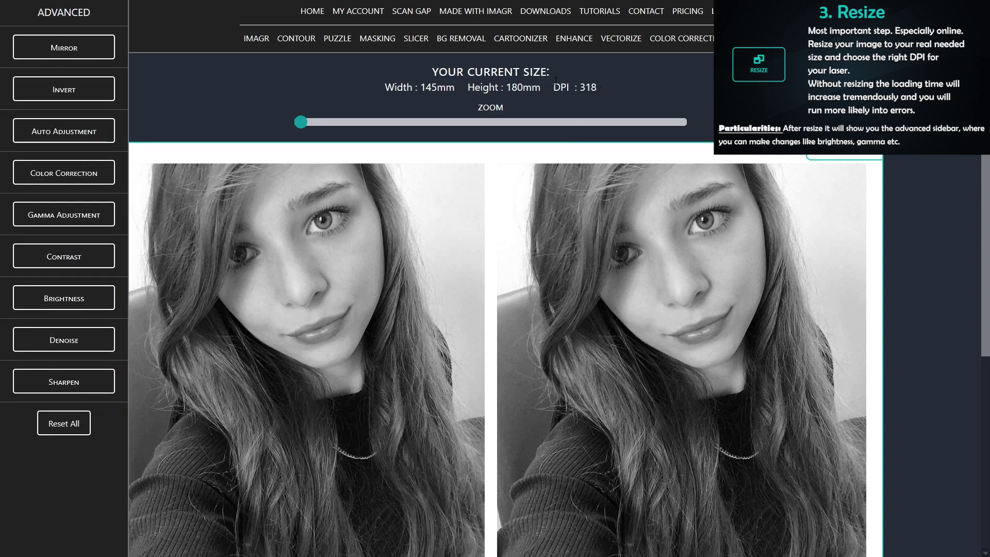
pyautogui.moveTo(556, 80); pyautogui.dragTo(379, 85)
pyautogui.click(378, 85)
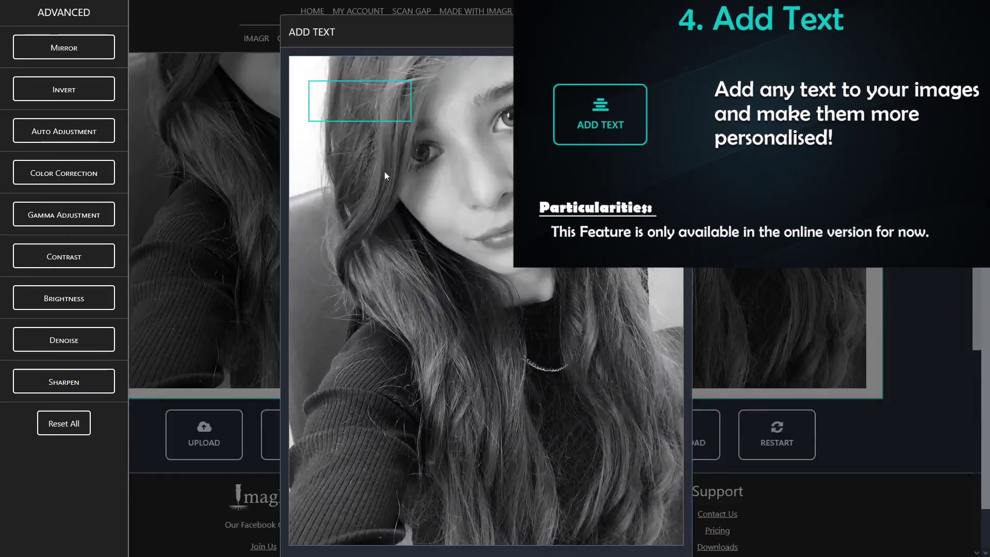
# Step: Enter the caption 'You ♥' with font size 100 in Comic Sans MS
pyautogui.write('You ♥')
pyautogui.scroll(-2, 439, 361)
pyautogui.click(440, 527)
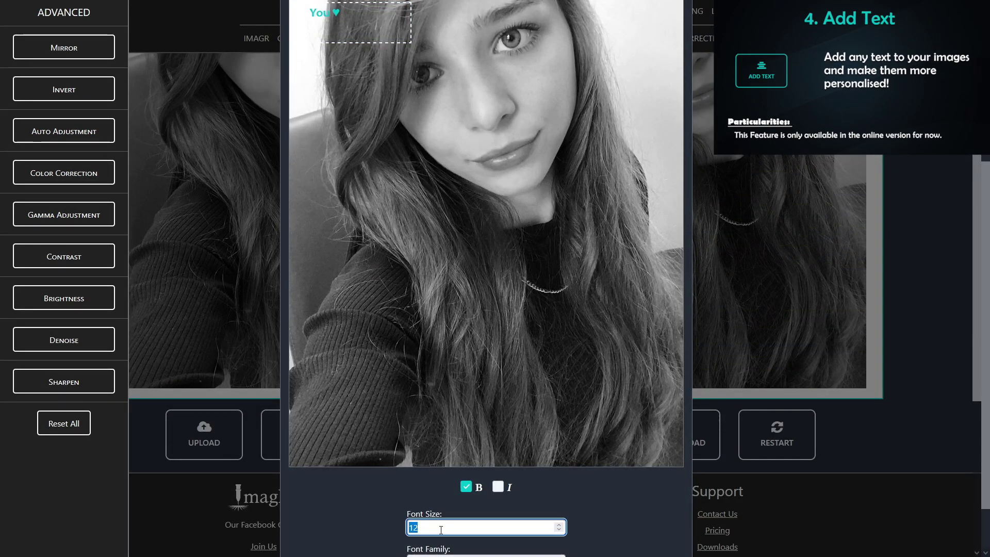
pyautogui.write('65')
pyautogui.press('BackSpace')
pyautogui.press('BackSpace')
pyautogui.write('100')
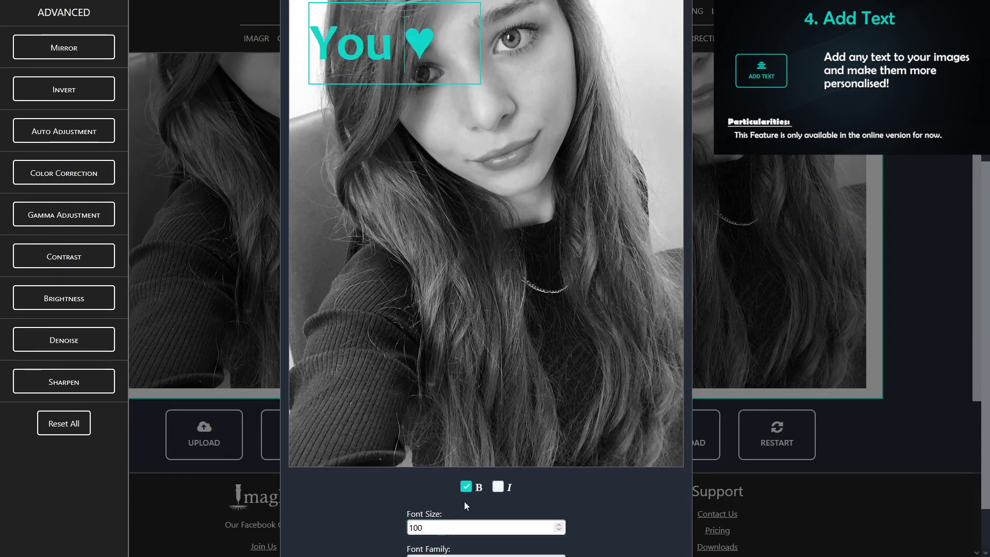
pyautogui.scroll(-1, 440, 531)
pyautogui.click(438, 540)
pyautogui.scroll(-1, 438, 361)
pyautogui.click(439, 301)
pyautogui.scroll(2, 426, 259)
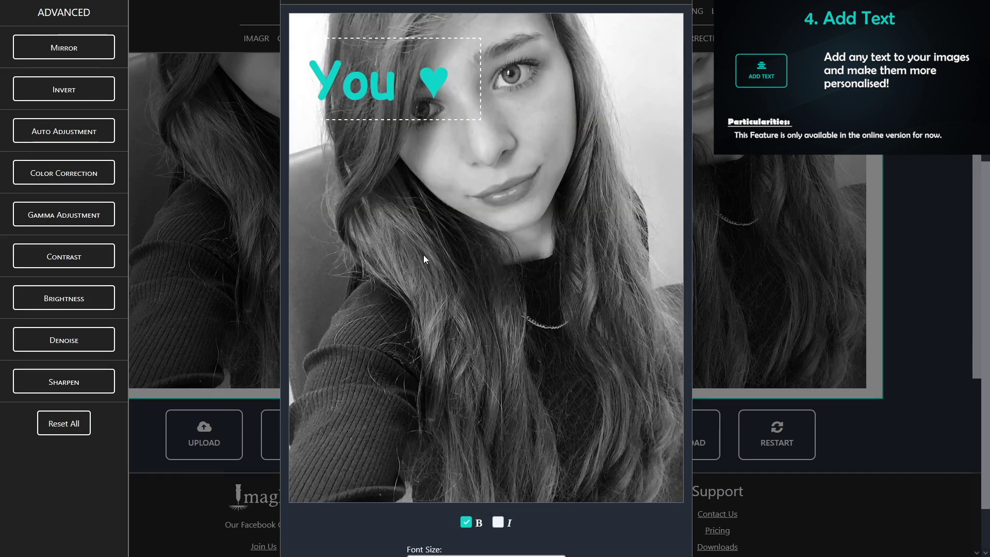
# Step: Drag the caption to the portrait's bottom-left corner
pyautogui.moveTo(387, 98); pyautogui.dragTo(369, 479)
pyautogui.scroll(-4, 369, 479)
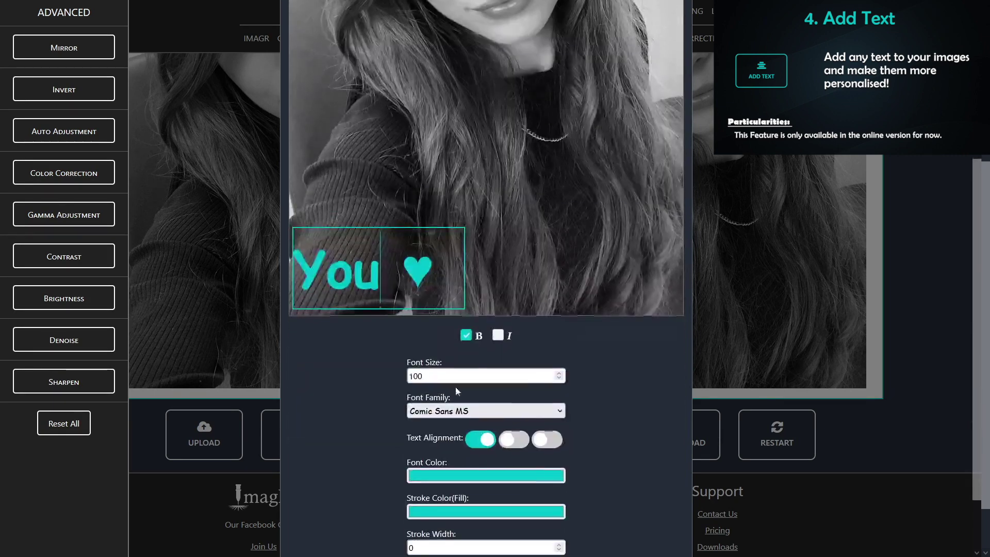
pyautogui.moveTo(368, 240); pyautogui.dragTo(371, 249)
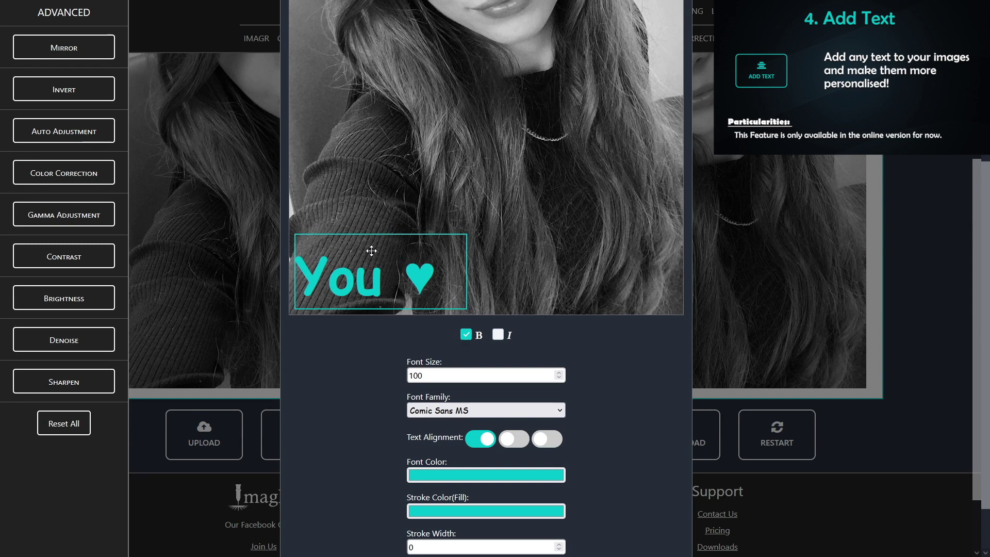
pyautogui.scroll(-2, 378, 419)
# Step: Make the caption white with a black outline of width 3 and add it to the image
pyautogui.click(486, 401)
pyautogui.moveTo(229, 78); pyautogui.dragTo(230, 21)
pyautogui.click(25, 161)
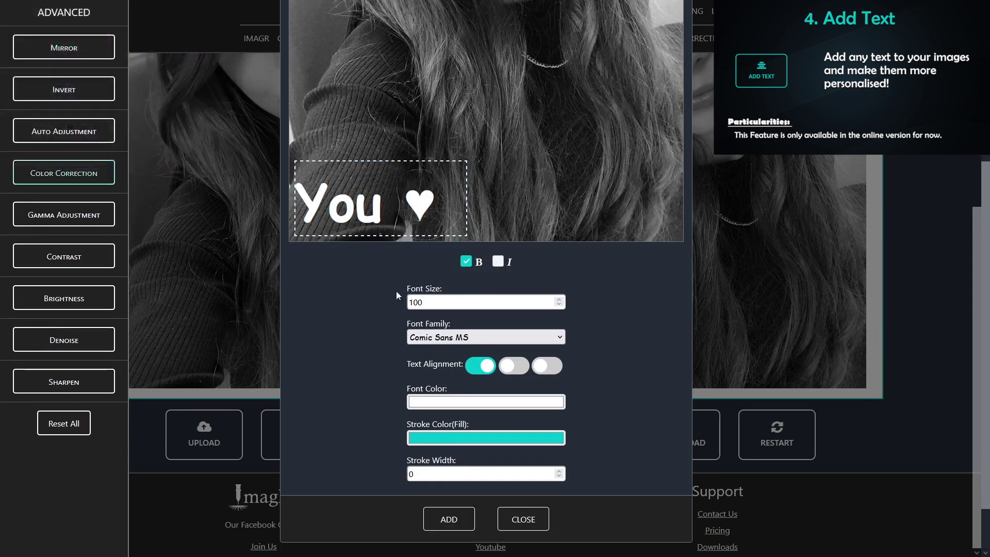
pyautogui.click(487, 437)
pyautogui.moveTo(240, 97); pyautogui.dragTo(239, 116)
pyautogui.click(25, 161)
pyautogui.doubleClick(423, 474)
pyautogui.write('3')
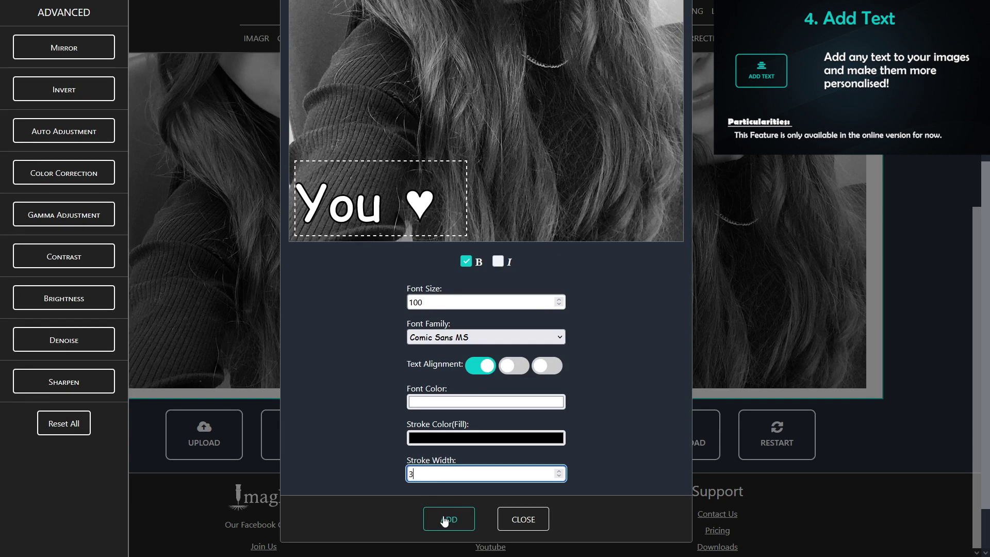
pyautogui.click(445, 521)
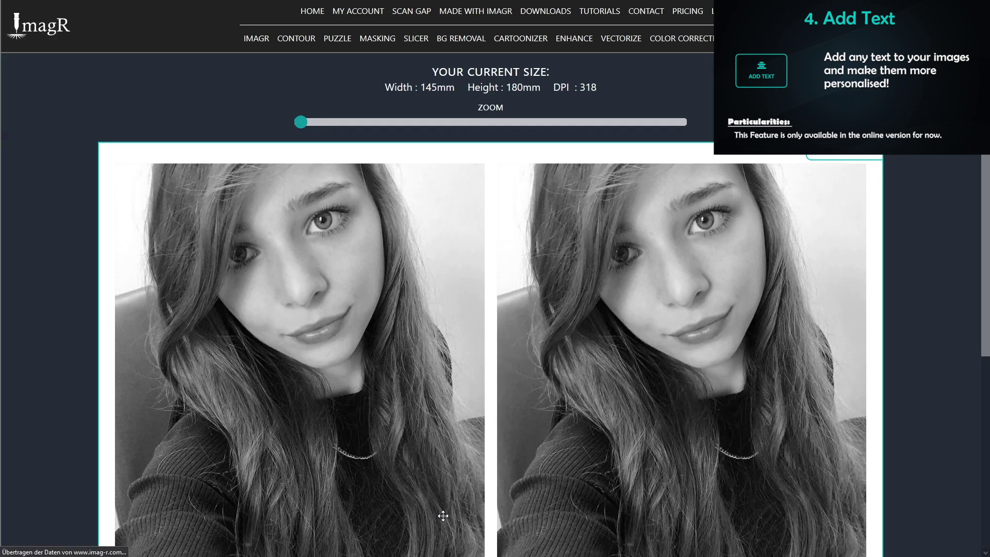
pyautogui.scroll(-3, 443, 516)
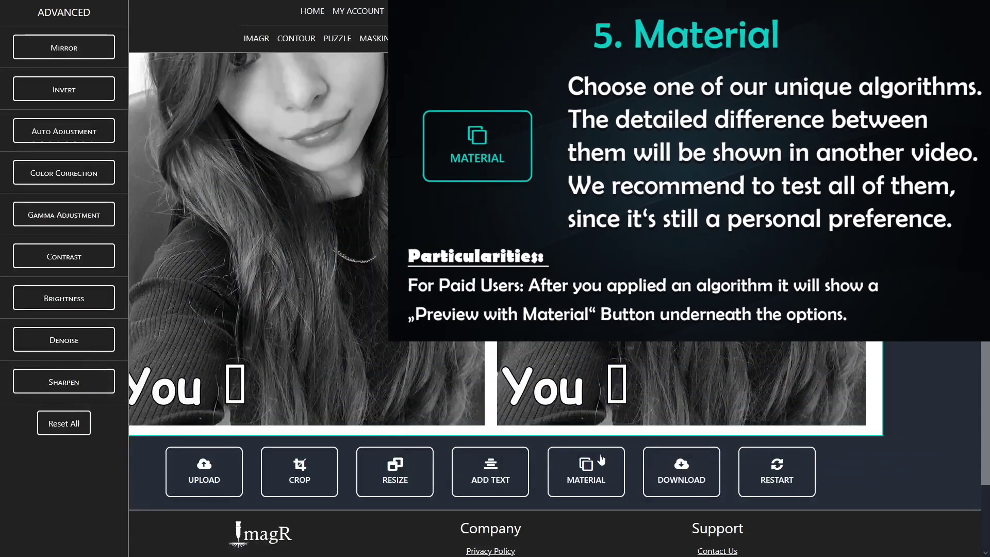
# Step: Choose the Kasia Wood material under the KASIA algorithm and apply it
pyautogui.click(594, 466)
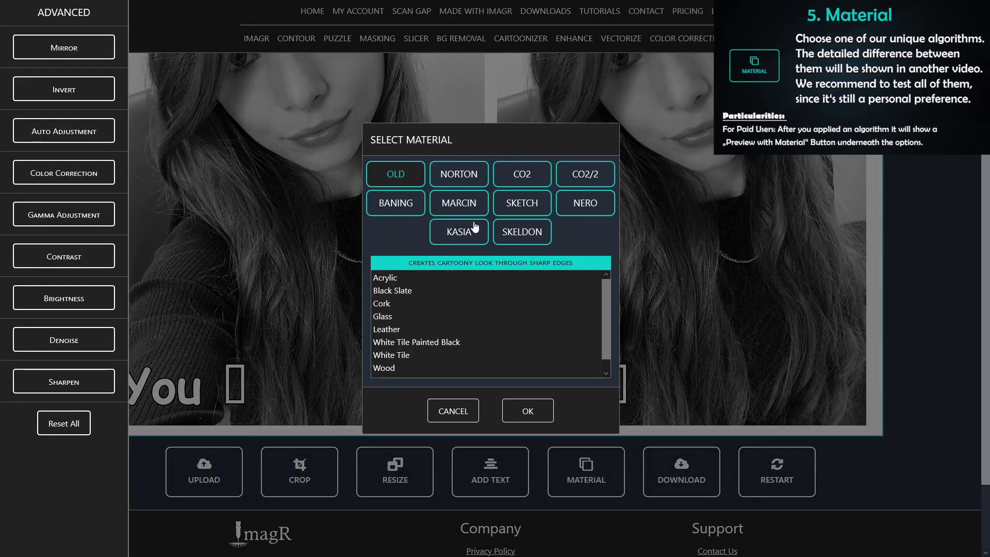
pyautogui.click(472, 230)
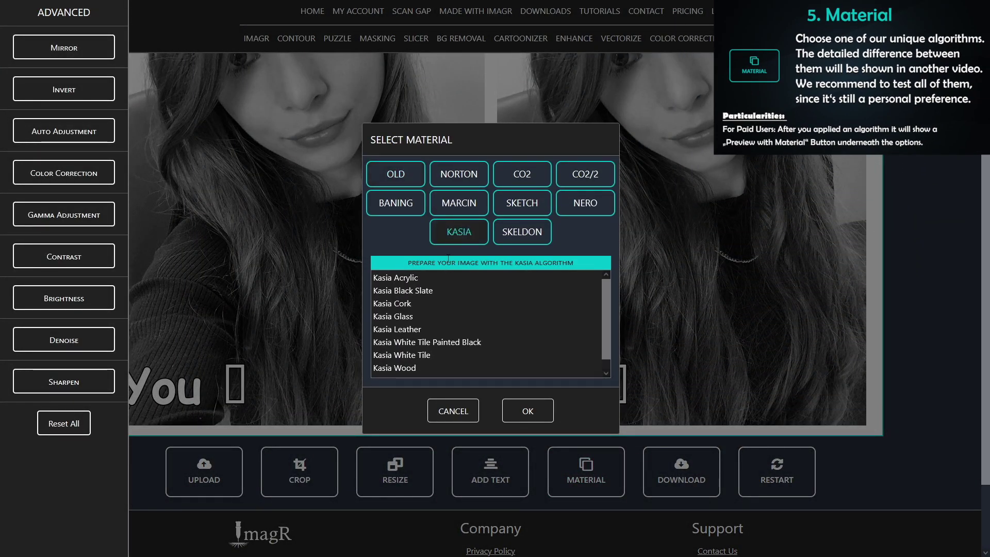
pyautogui.click(515, 234)
pyautogui.click(516, 210)
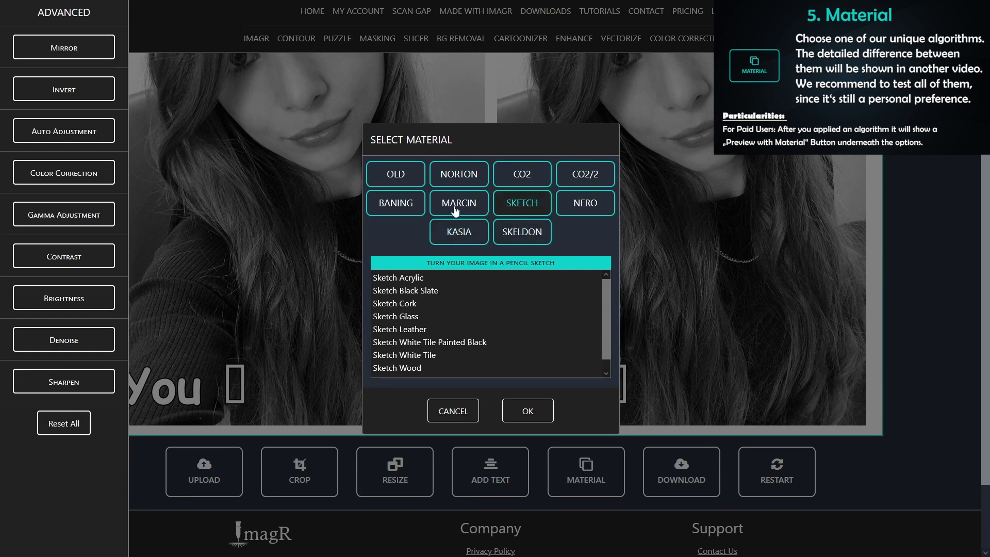
pyautogui.click(455, 211)
pyautogui.click(456, 231)
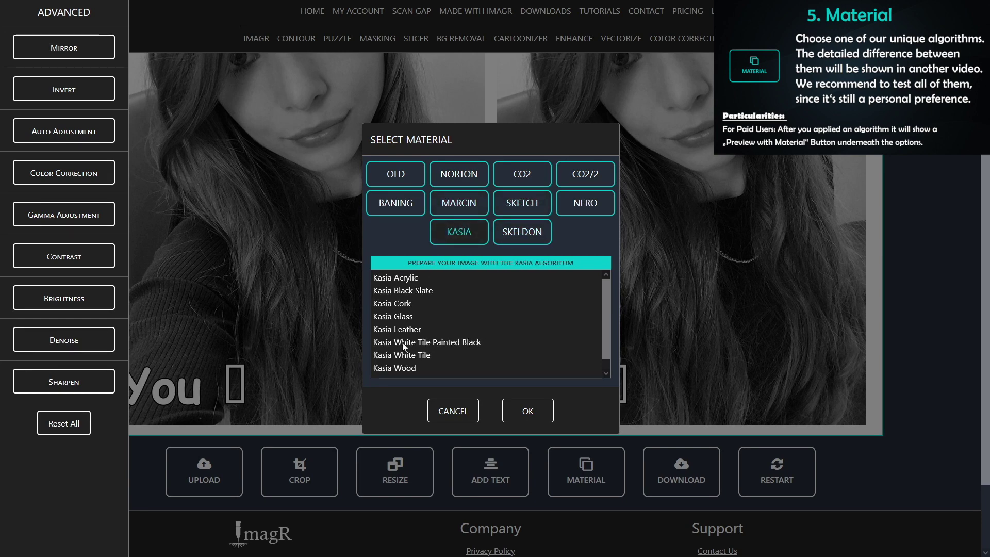
pyautogui.click(404, 369)
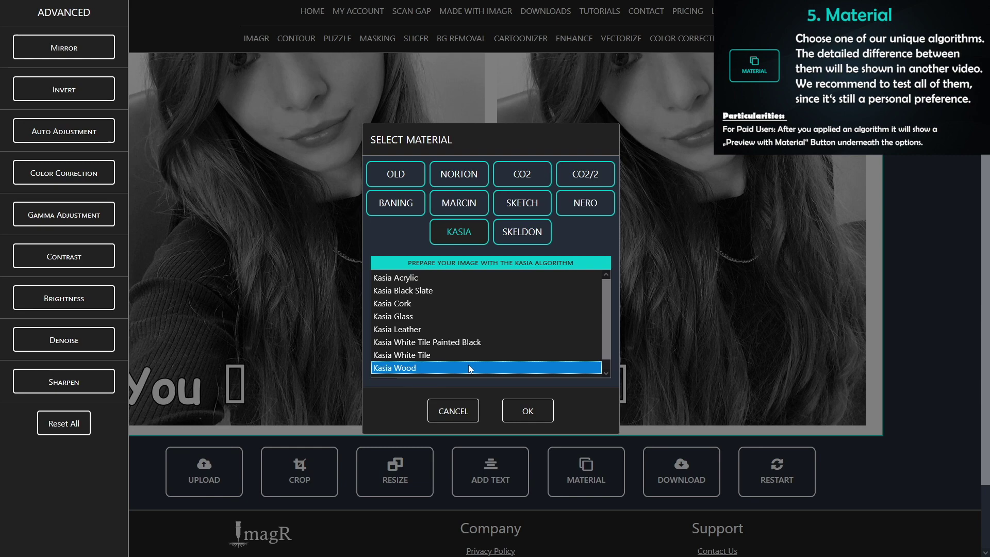
pyautogui.click(524, 418)
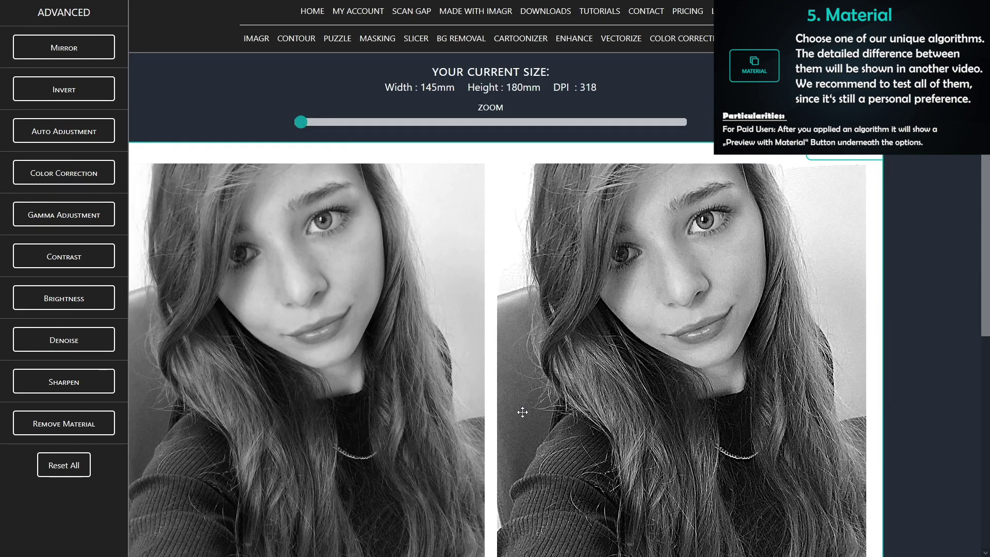
# Step: Preview the processed portrait with material, switching to Birch wood and scrolling through it
pyautogui.scroll(-5, 388, 395)
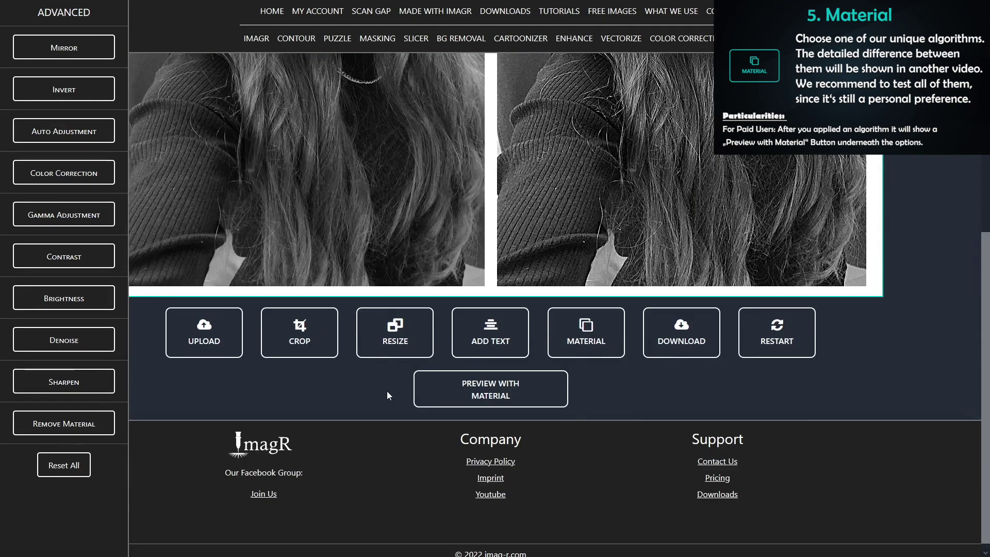
pyautogui.click(487, 392)
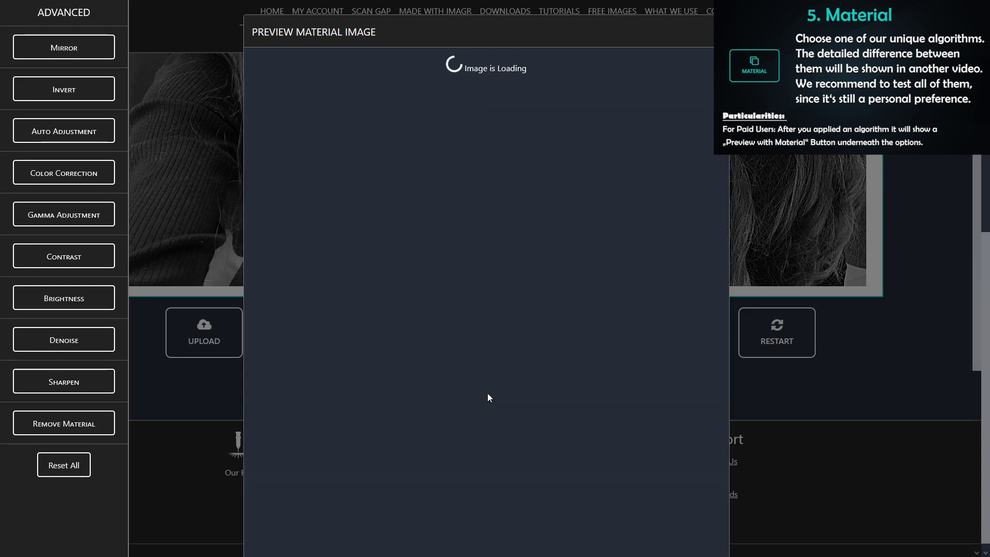
pyautogui.scroll(-5, 487, 393)
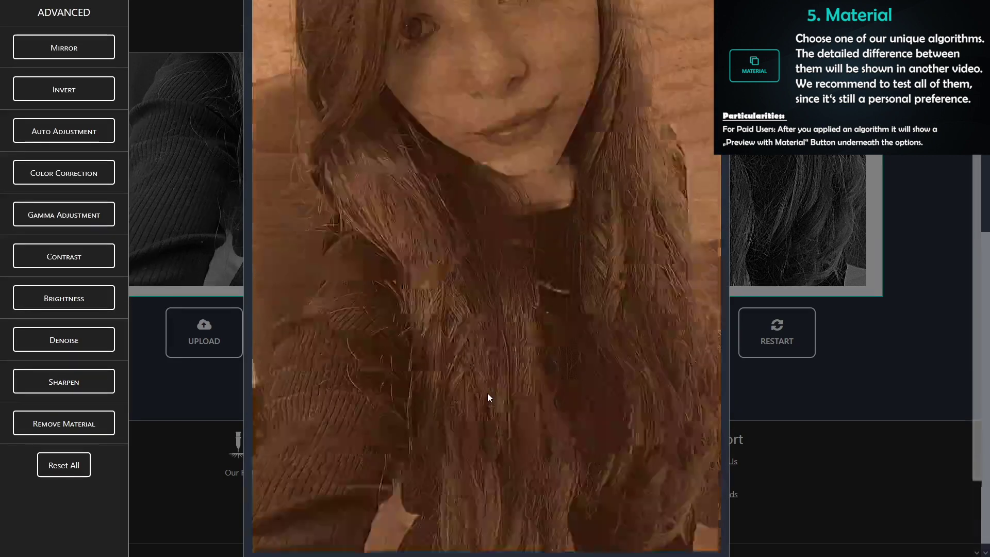
pyautogui.click(457, 476)
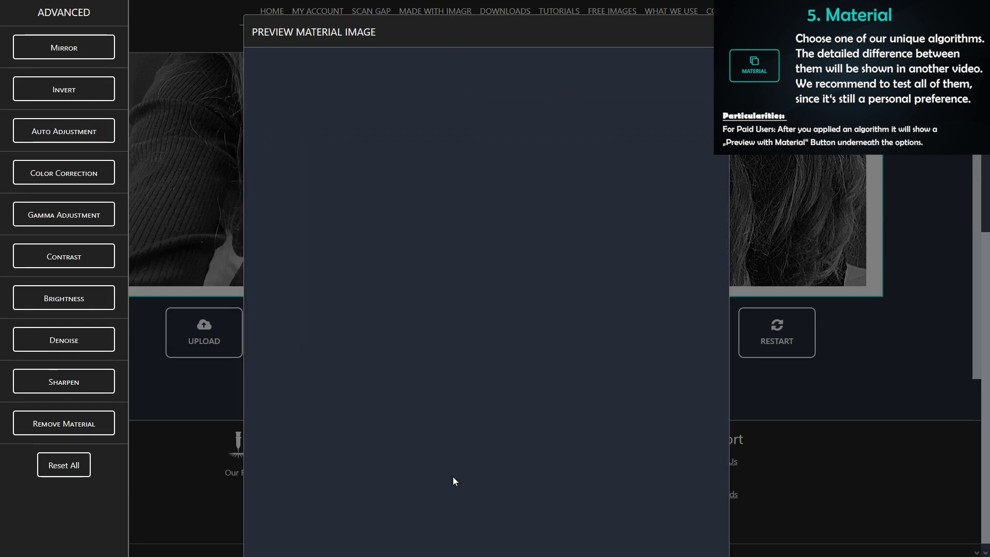
pyautogui.scroll(-2, 453, 477)
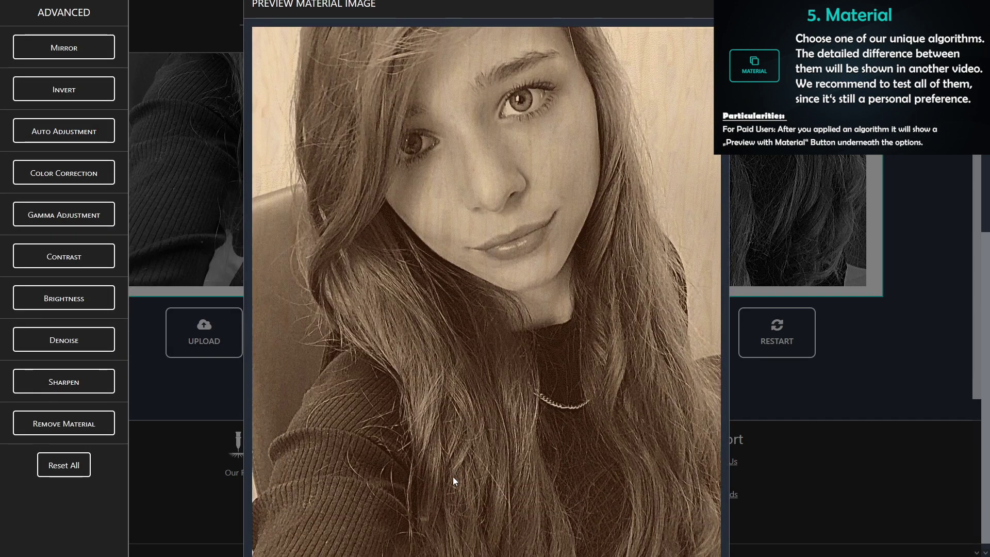
pyautogui.scroll(-1, 452, 476)
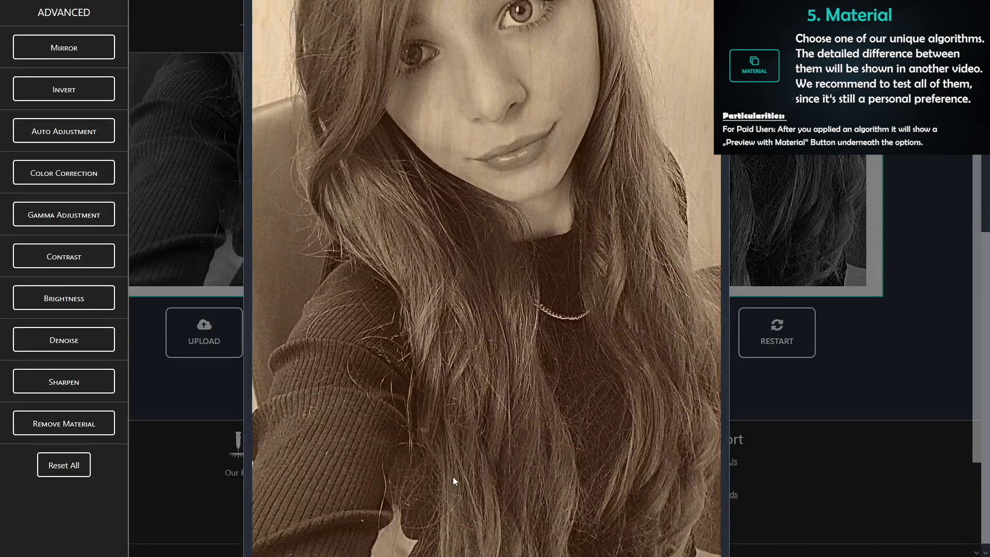
pyautogui.scroll(-1, 452, 477)
pyautogui.scroll(2, 453, 476)
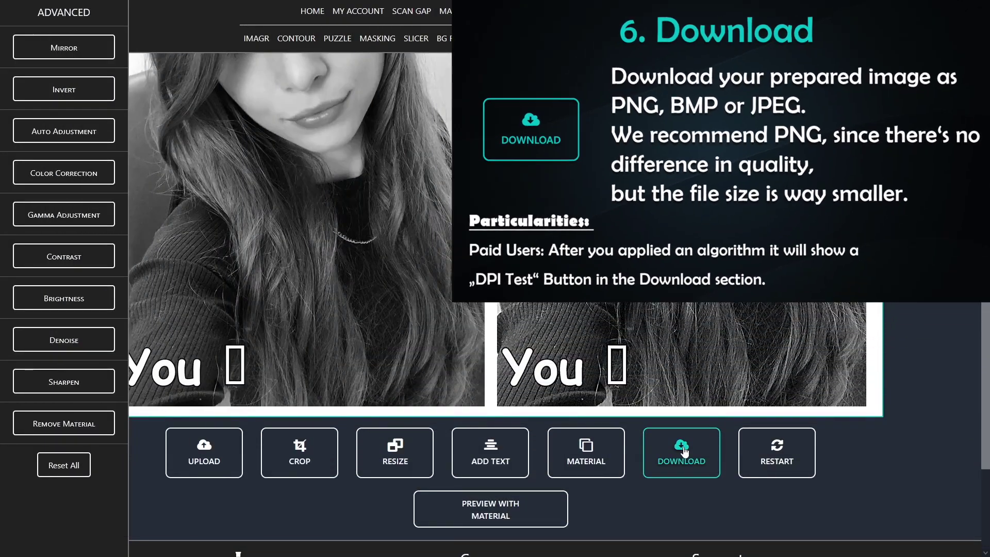
# Step: Open the Download Image options for the processed portrait
pyautogui.click(683, 448)
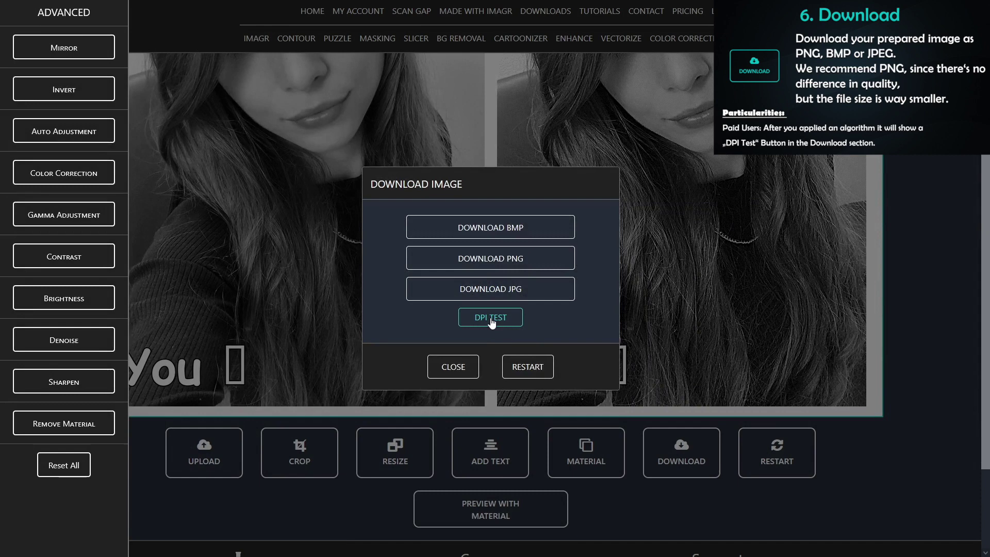
# Step: Run a DPI test cropped to one eye and download the 159–423 DPI samples
pyautogui.click(491, 318)
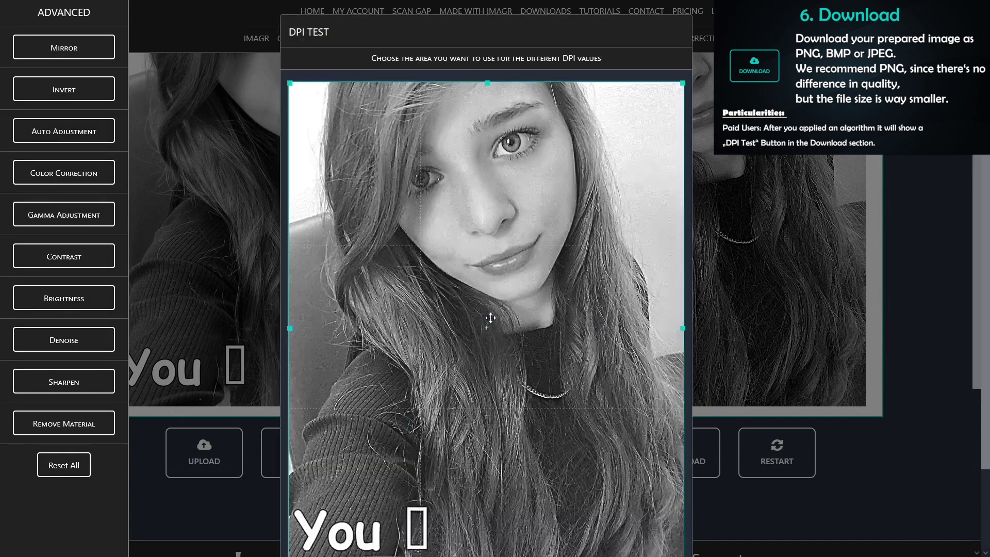
pyautogui.moveTo(681, 83); pyautogui.dragTo(524, 129)
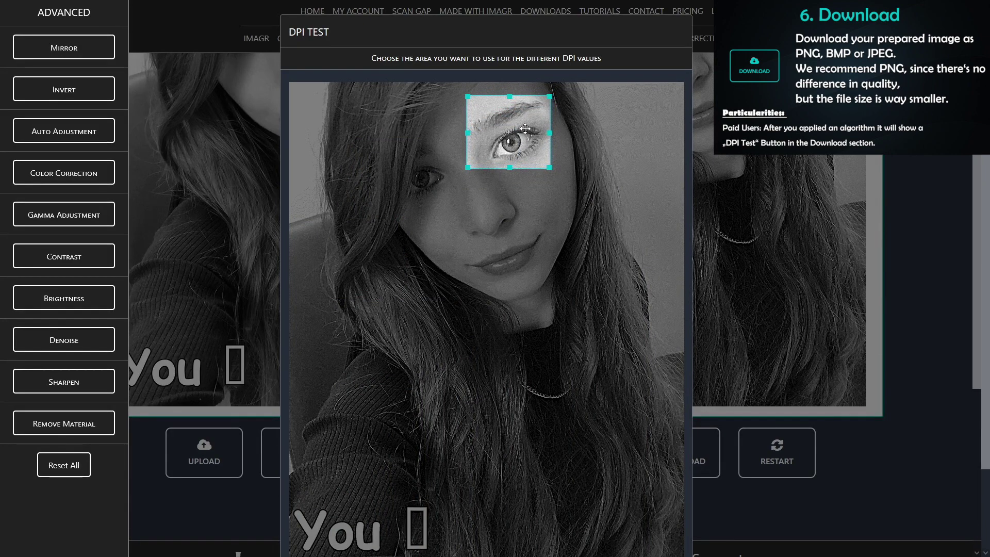
pyautogui.scroll(-1, 784, 308)
pyautogui.scroll(-5, 784, 309)
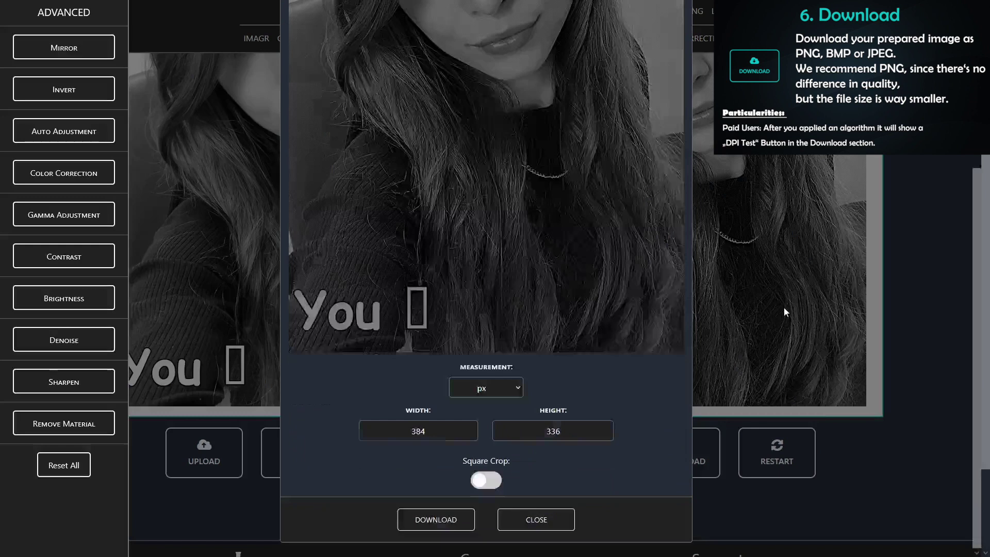
pyautogui.click(435, 526)
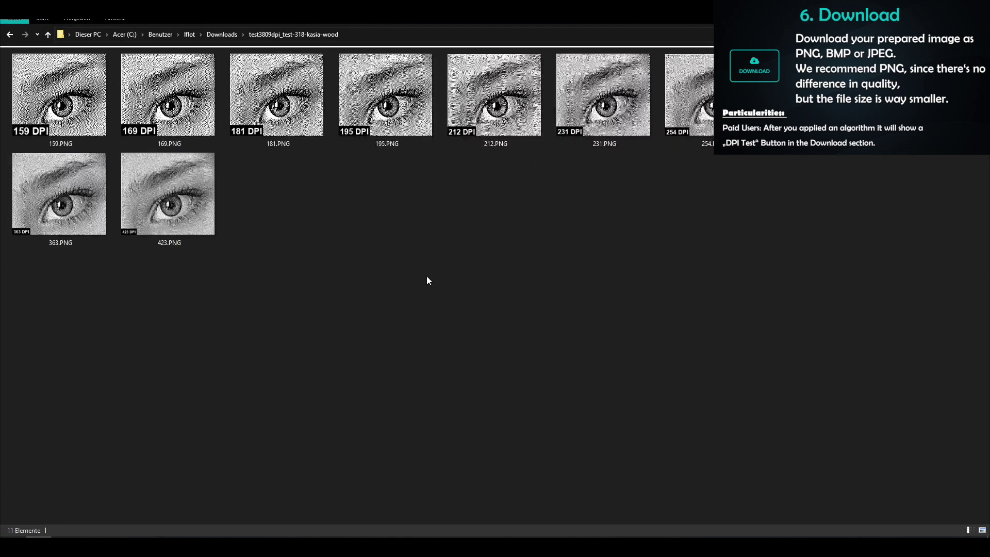
pyautogui.keyDown('ctrl'); pyautogui.scroll(3, 427, 276); pyautogui.keyUp('ctrl')
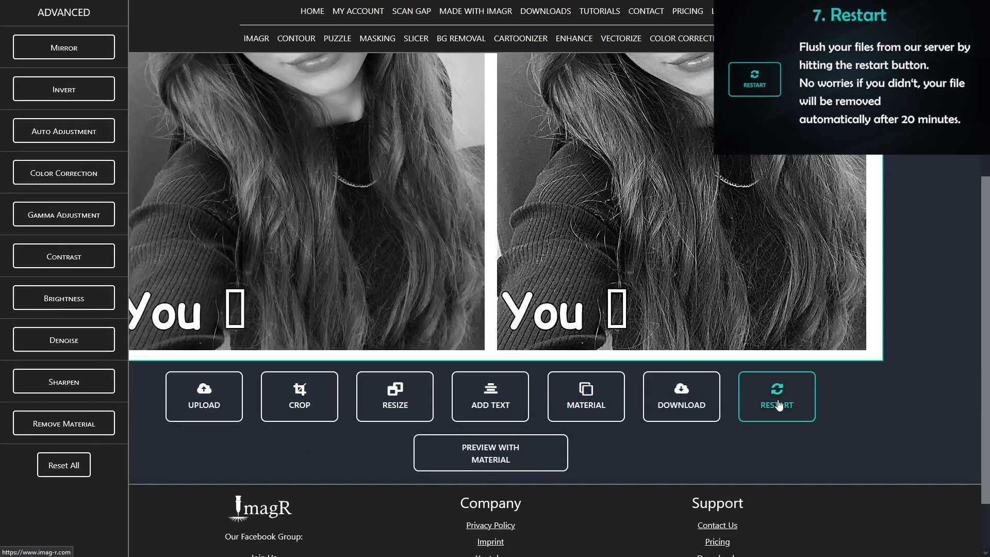
# Step: Use RESTART below the image to clear the edited portrait
pyautogui.click(778, 405)
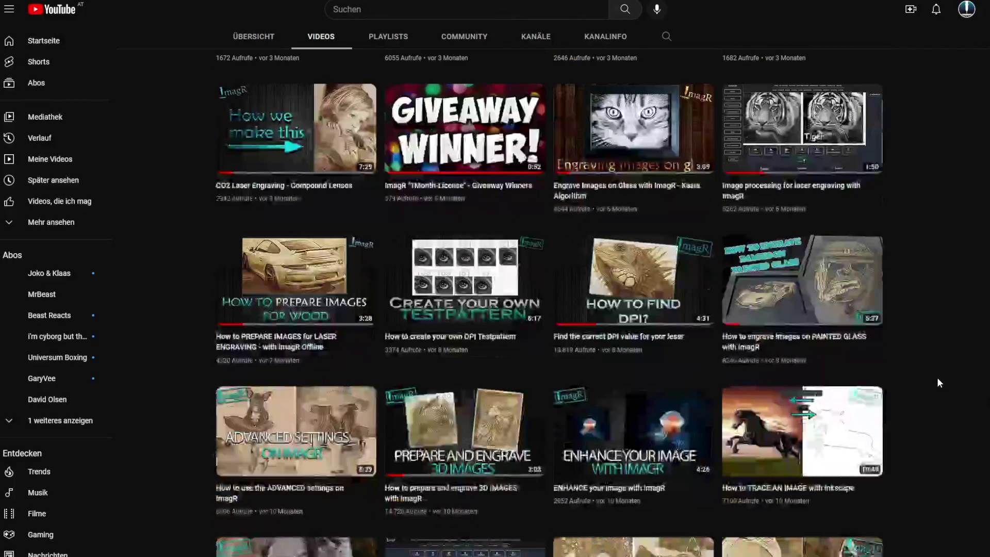
pyautogui.scroll(-7, 936, 376)
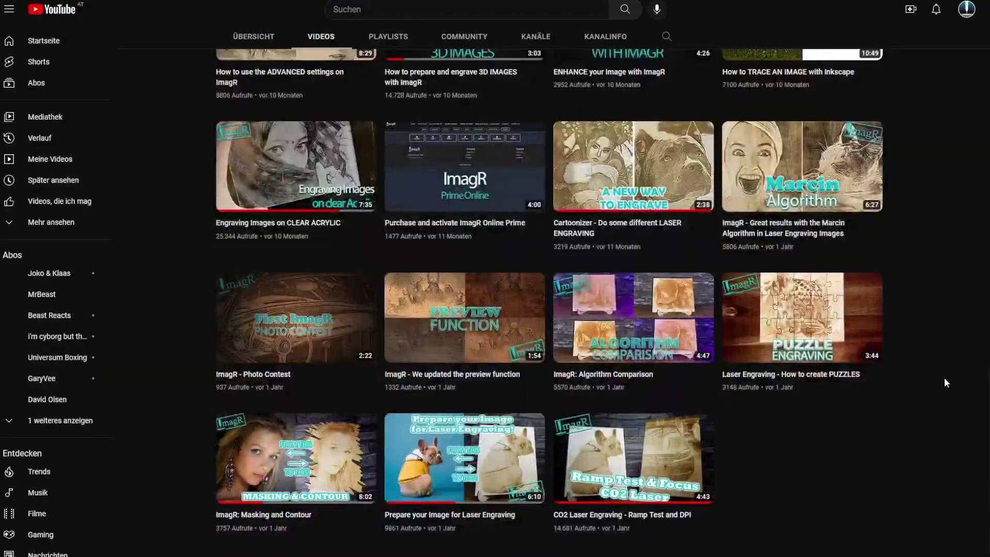
pyautogui.scroll(8, 944, 377)
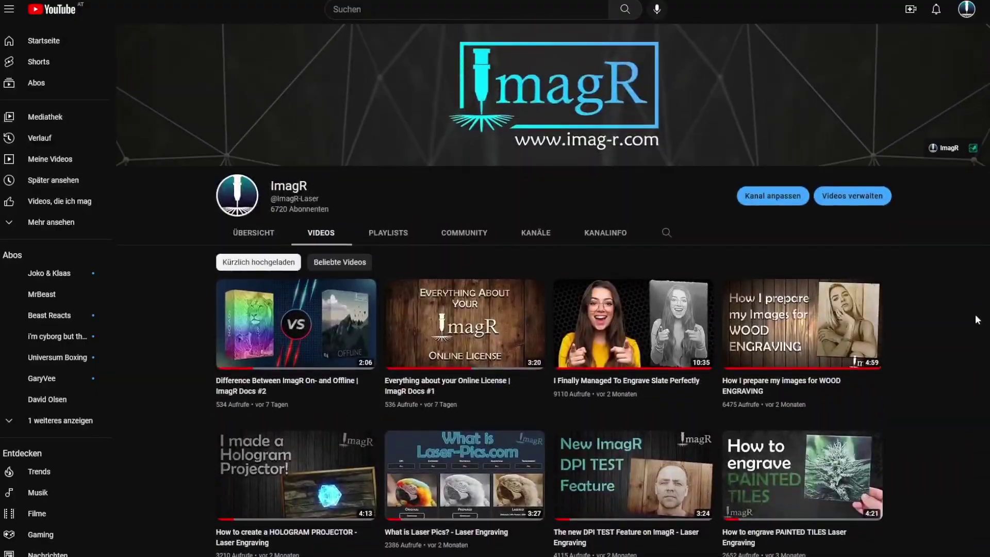
pyautogui.scroll(-10, 975, 319)
pyautogui.scroll(12, 976, 313)
pyautogui.scroll(-3, 553, 289)
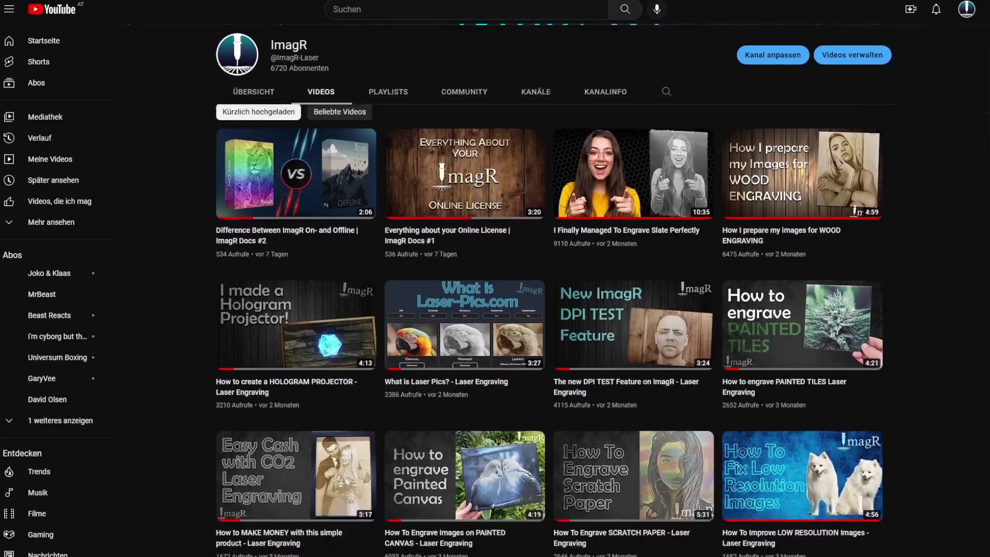